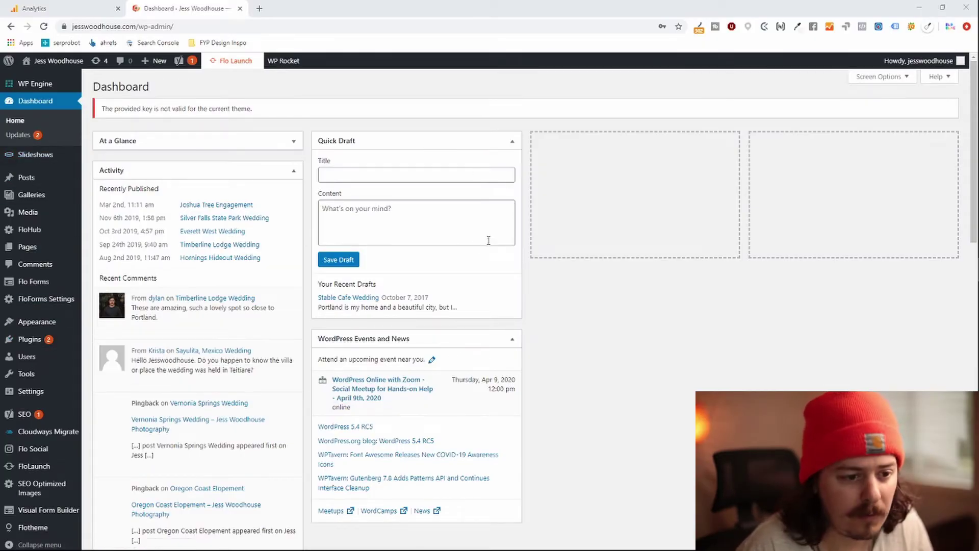
Start a new WordPress page and title it 'Thank You'.
{"action": "scroll", "coordinate": [184, 271], "scroll_direction": "down", "scroll_amount": 3}
{"action": "scroll", "coordinate": [184, 271], "scroll_direction": "up", "scroll_amount": 3}
{"action": "mouse_move", "coordinate": [27, 246]}
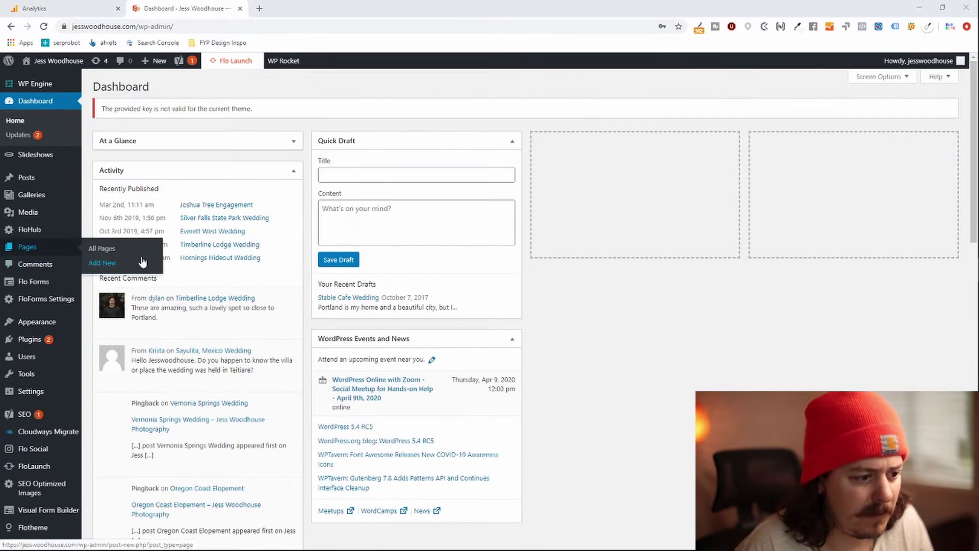
{"action": "left_click", "coordinate": [109, 263]}
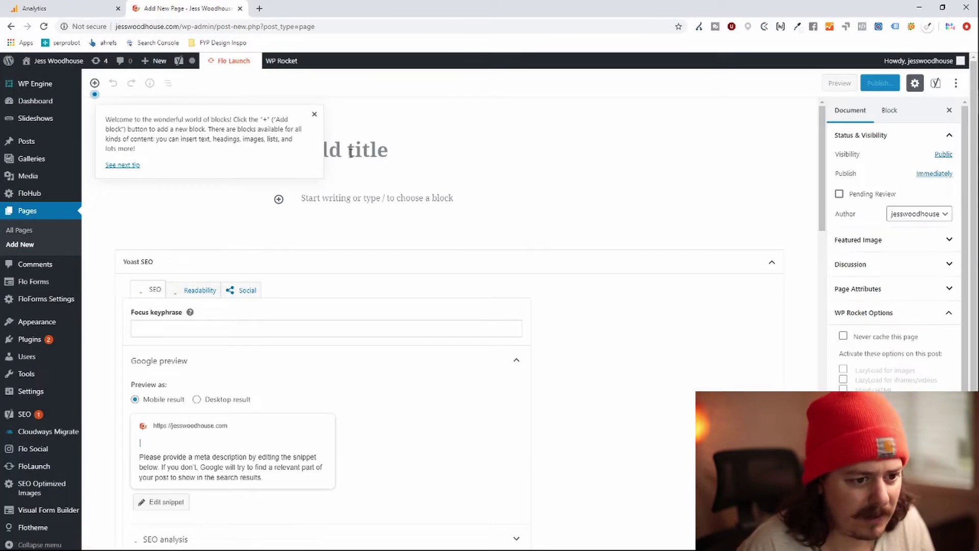
{"action": "left_click", "coordinate": [351, 152]}
{"action": "type", "text": "Thaml"}
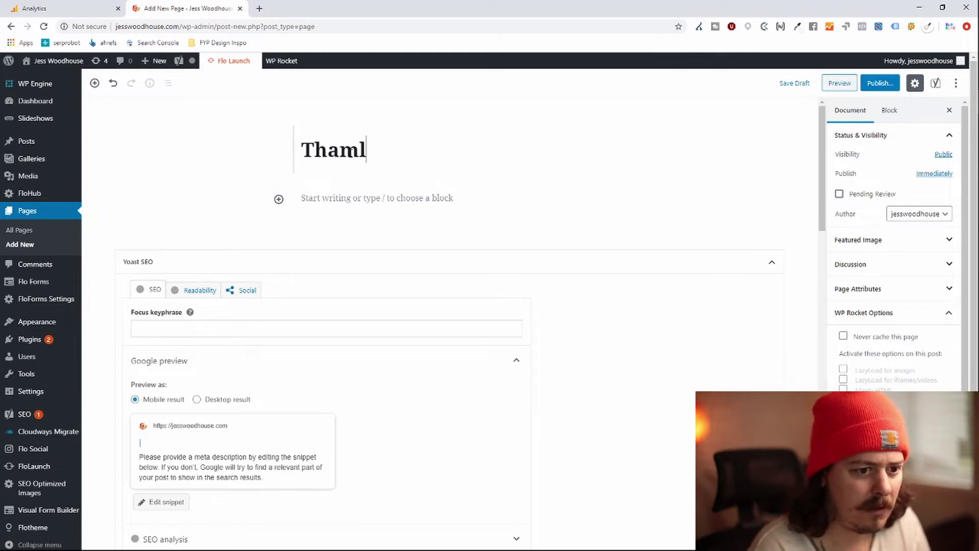
{"action": "key", "text": "BackSpace"}
{"action": "key", "text": "BackSpace"}
{"action": "type", "text": "nk "}
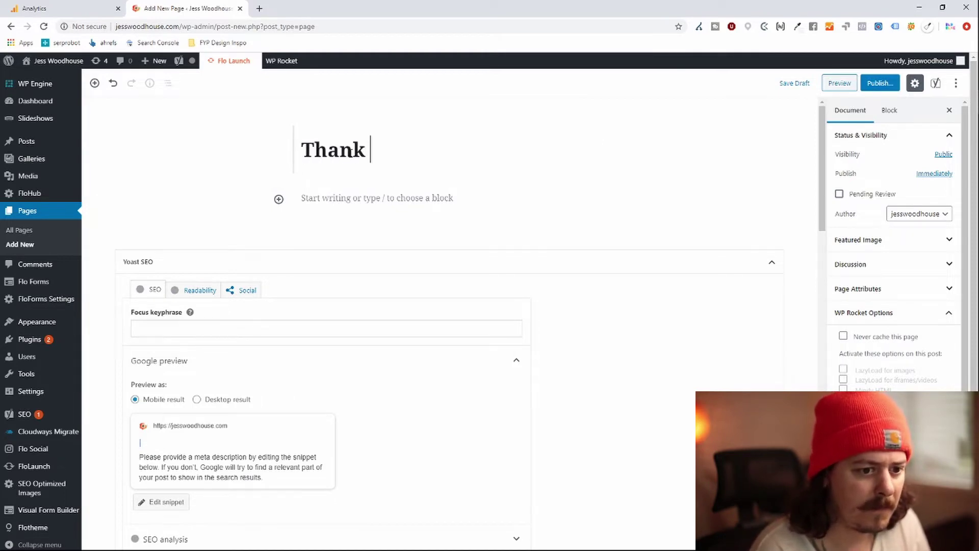
{"action": "type", "text": "You"}
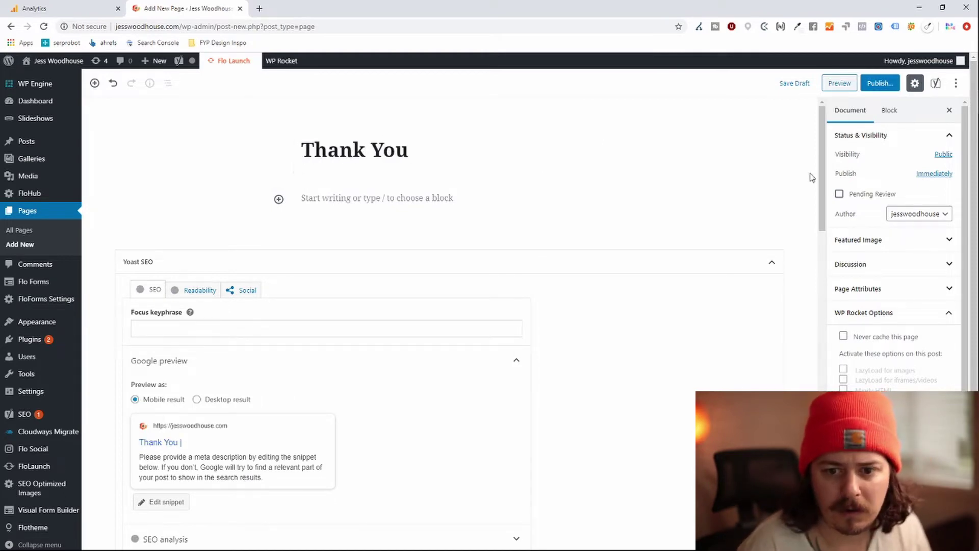
Publish the page and load its live /thank-you/ address in a new browser tab.
{"action": "left_click", "coordinate": [877, 84]}
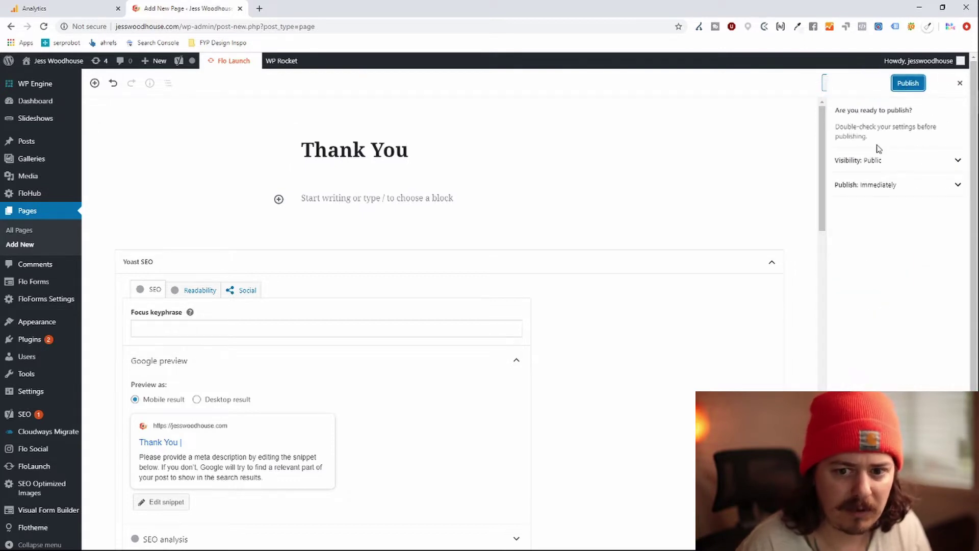
{"action": "left_click", "coordinate": [906, 88]}
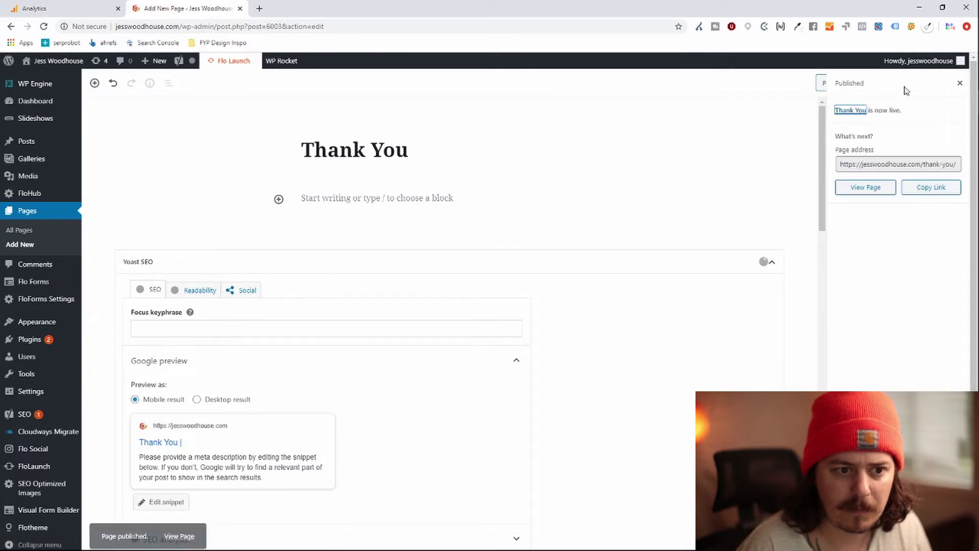
{"action": "left_click", "coordinate": [907, 166]}
{"action": "key", "text": "ctrl+c"}
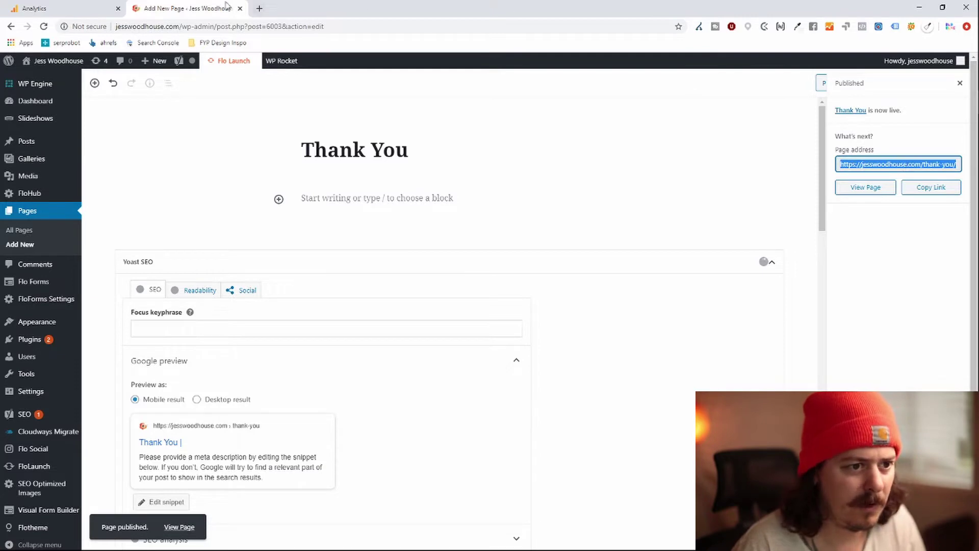
{"action": "left_click", "coordinate": [258, 9]}
{"action": "key", "text": "ctrl+v"}
{"action": "key", "text": "Return"}
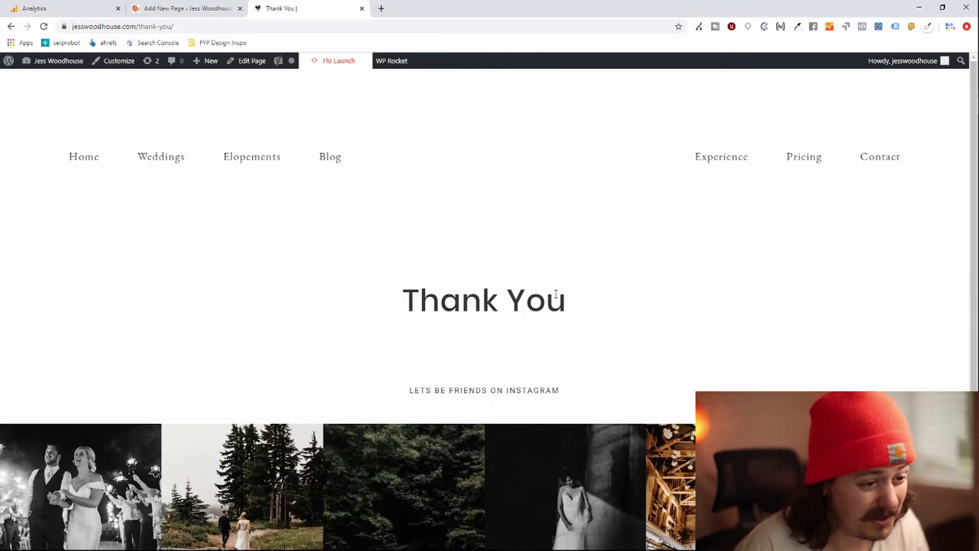
Open the other site's /thank-you/ page in another new tab via the address suggestions.
{"action": "left_click", "coordinate": [381, 9]}
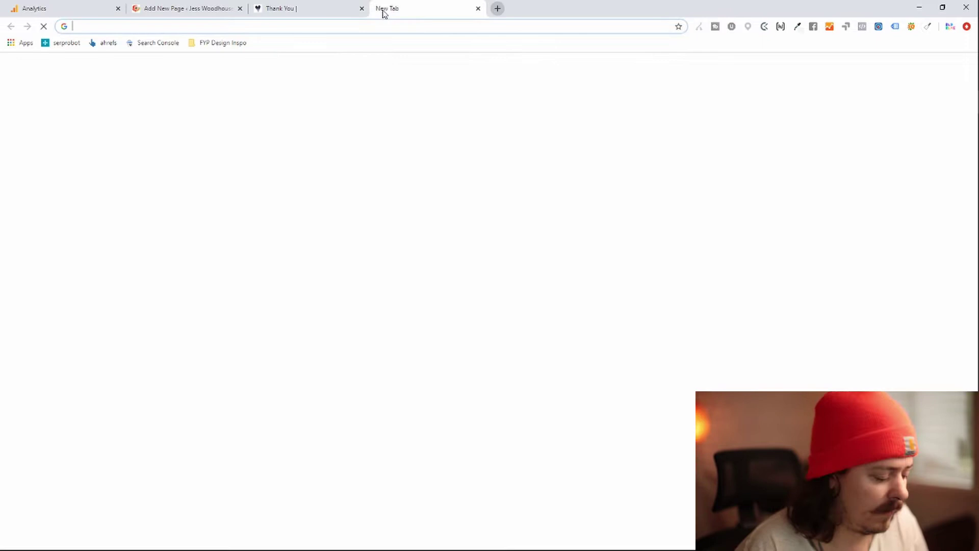
{"action": "type", "text": "dylan"}
{"action": "key", "text": "Right"}
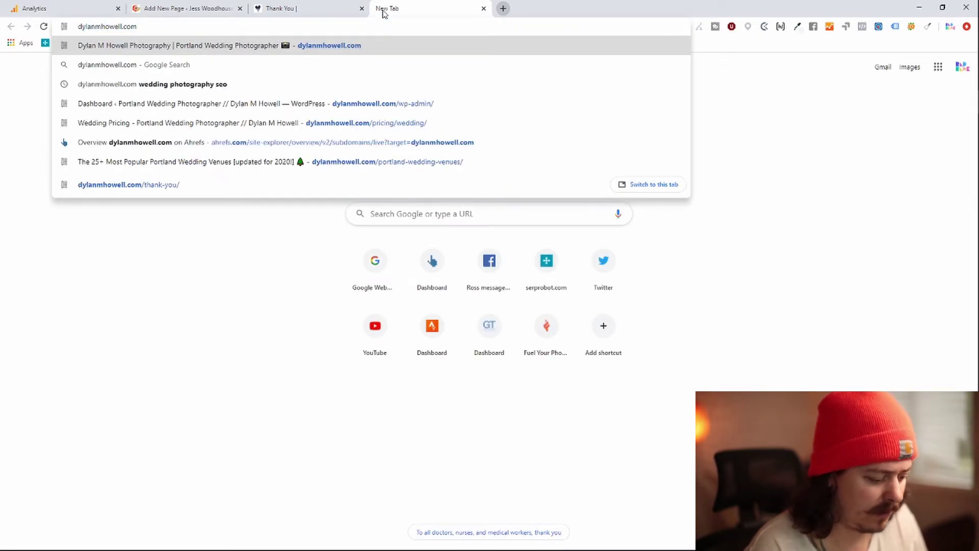
{"action": "type", "text": "/tj"}
{"action": "key", "text": "BackSpace"}
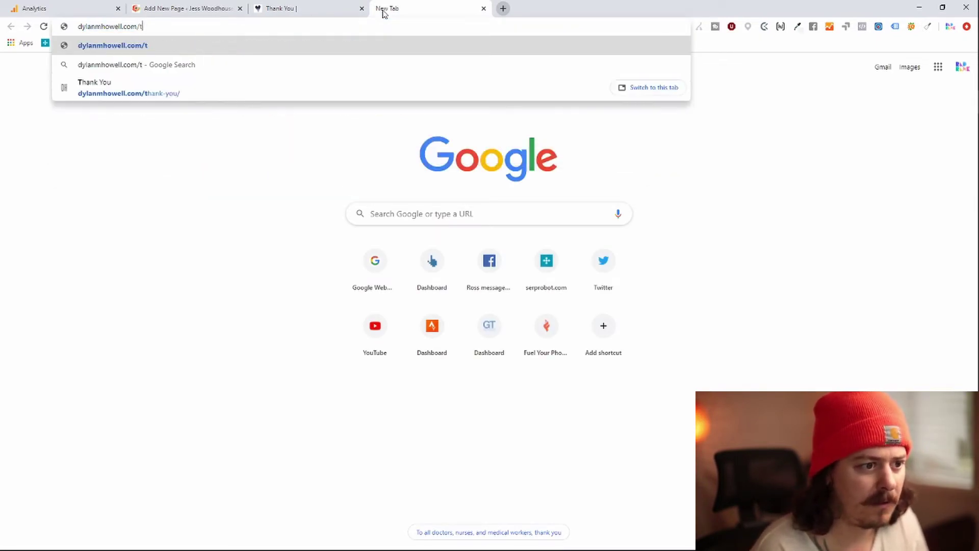
{"action": "key", "text": "Down"}
{"action": "key", "text": "Down"}
{"action": "key", "text": "Return"}
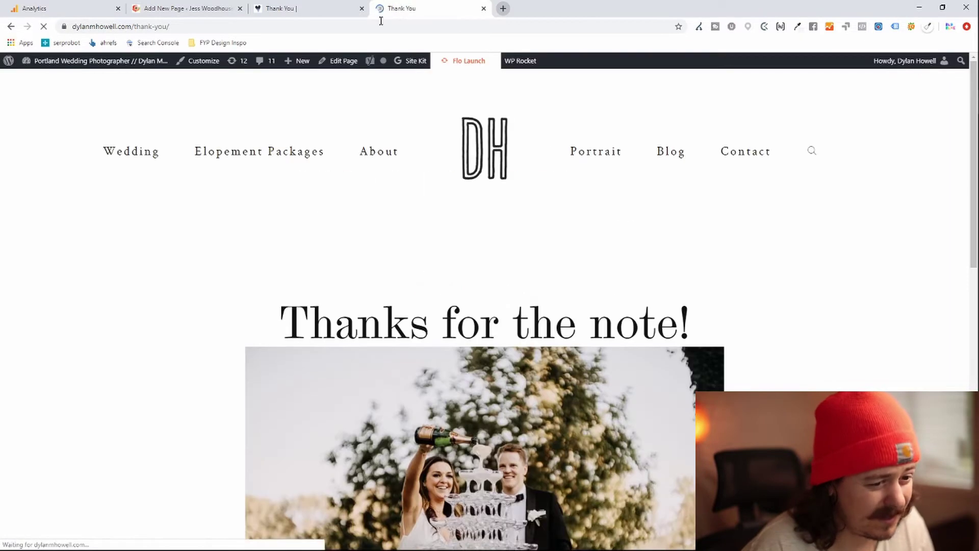
Scroll through the 'Thanks for the note!' page, reviewing its photo and reply-time message.
{"action": "scroll", "coordinate": [271, 242], "scroll_direction": "down", "scroll_amount": 4}
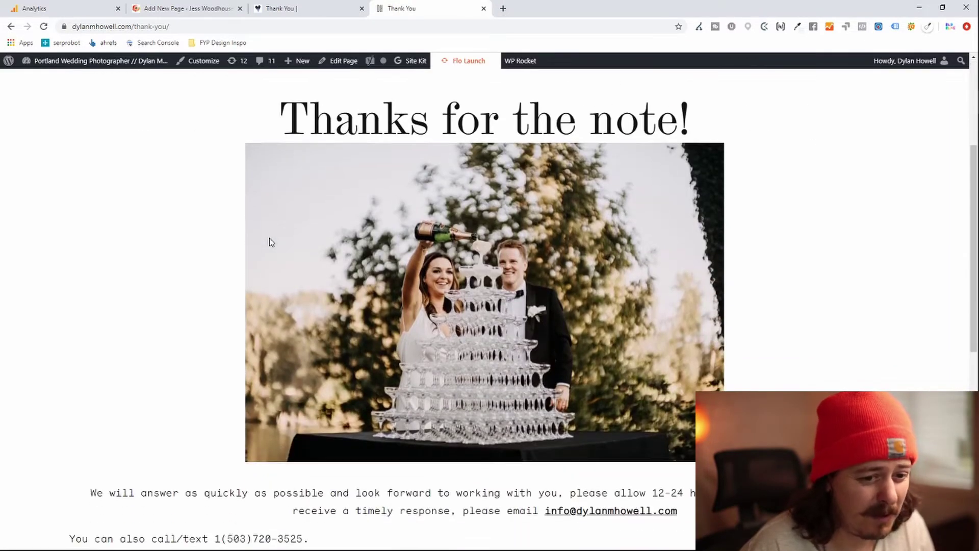
{"action": "scroll", "coordinate": [510, 251], "scroll_direction": "down", "scroll_amount": 4}
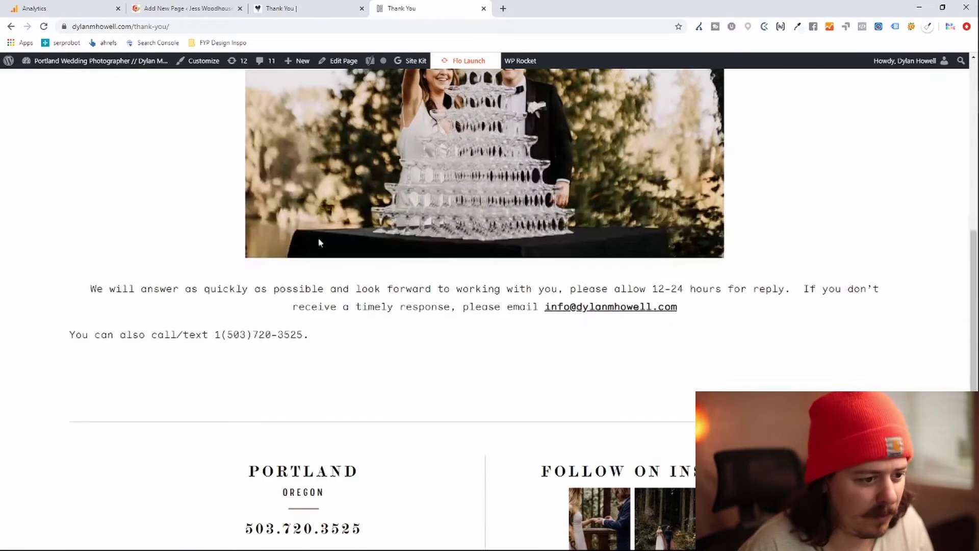
{"action": "left_click_drag", "start_coordinate": [159, 290], "coordinate": [460, 294]}
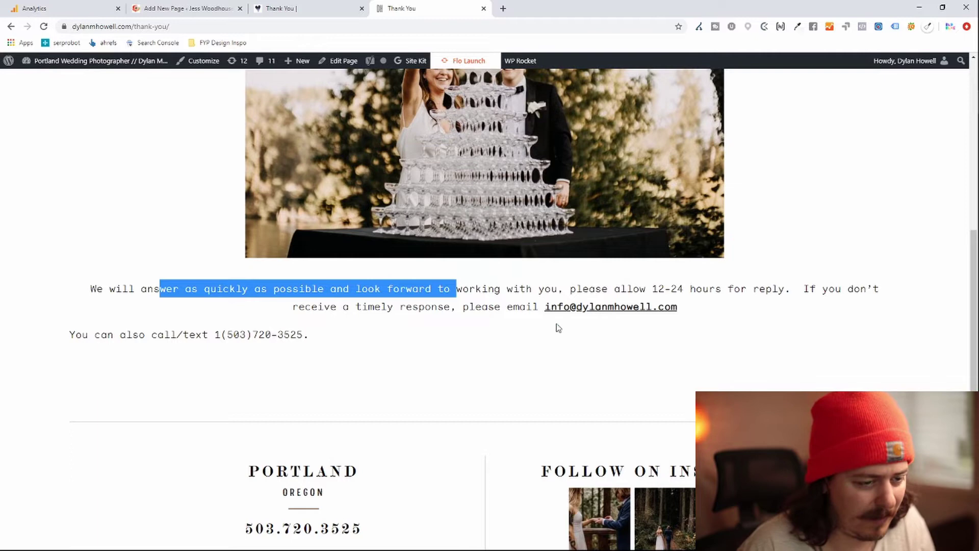
{"action": "scroll", "coordinate": [612, 296], "scroll_direction": "up", "scroll_amount": 5}
{"action": "scroll", "coordinate": [432, 289], "scroll_direction": "down", "scroll_amount": 2}
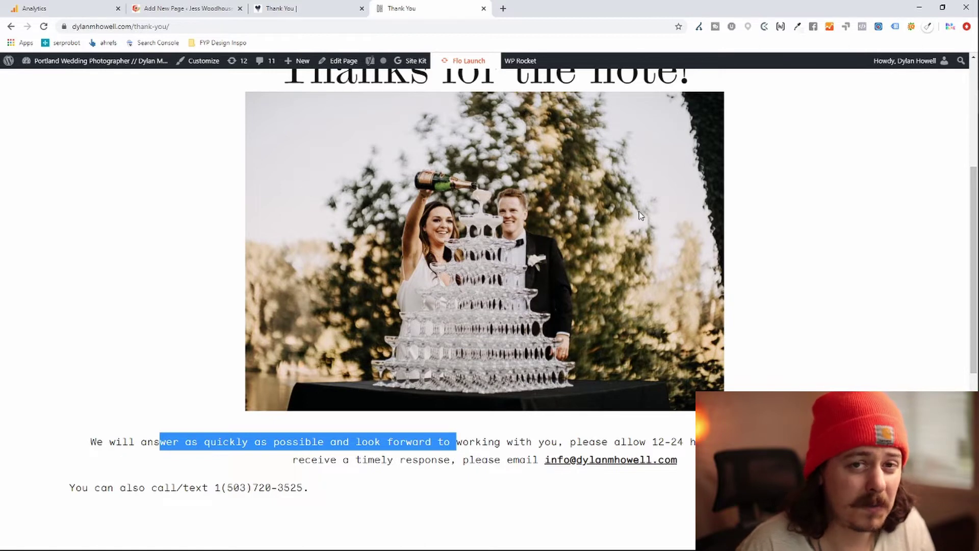
{"action": "scroll", "coordinate": [645, 212], "scroll_direction": "down", "scroll_amount": 1}
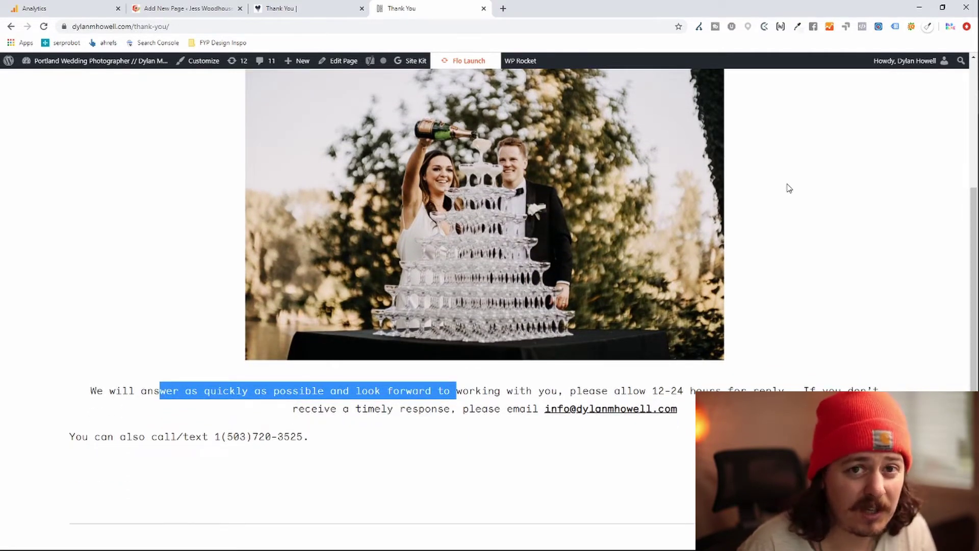
{"action": "scroll", "coordinate": [789, 188], "scroll_direction": "down", "scroll_amount": 1}
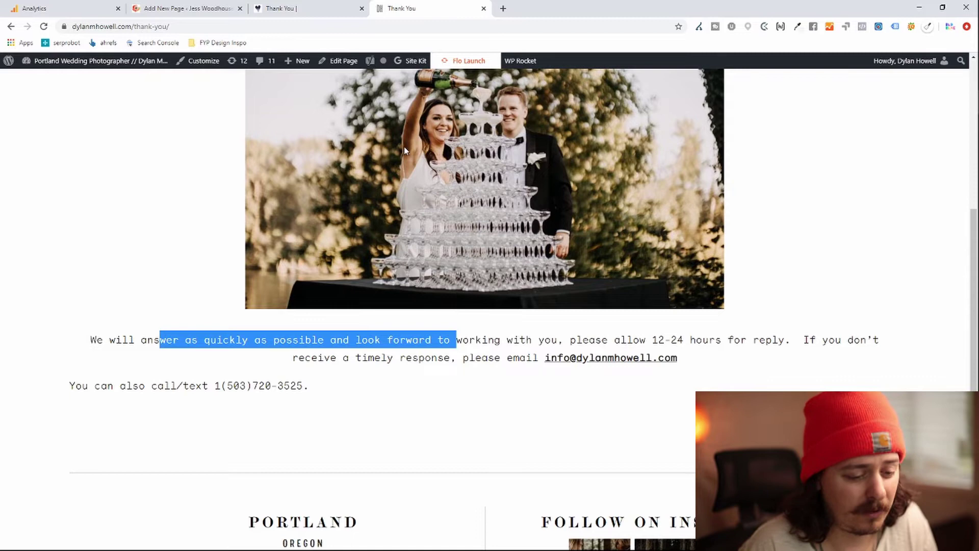
{"action": "scroll", "coordinate": [360, 214], "scroll_direction": "up", "scroll_amount": 4}
{"action": "scroll", "coordinate": [372, 188], "scroll_direction": "down", "scroll_amount": 2}
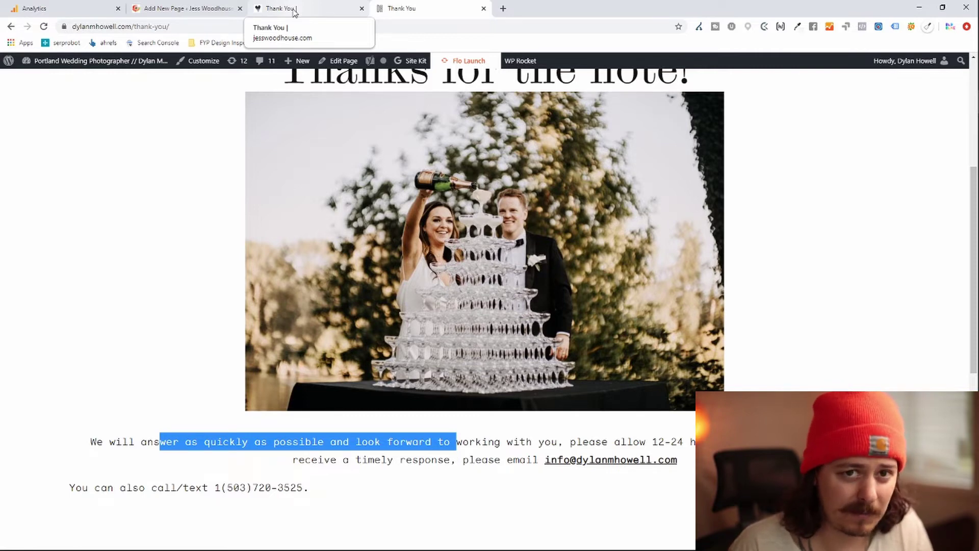
In Admin > Goals for All Web Site Data, start a Custom goal and name it Contact Form.
{"action": "left_click", "coordinate": [89, 12]}
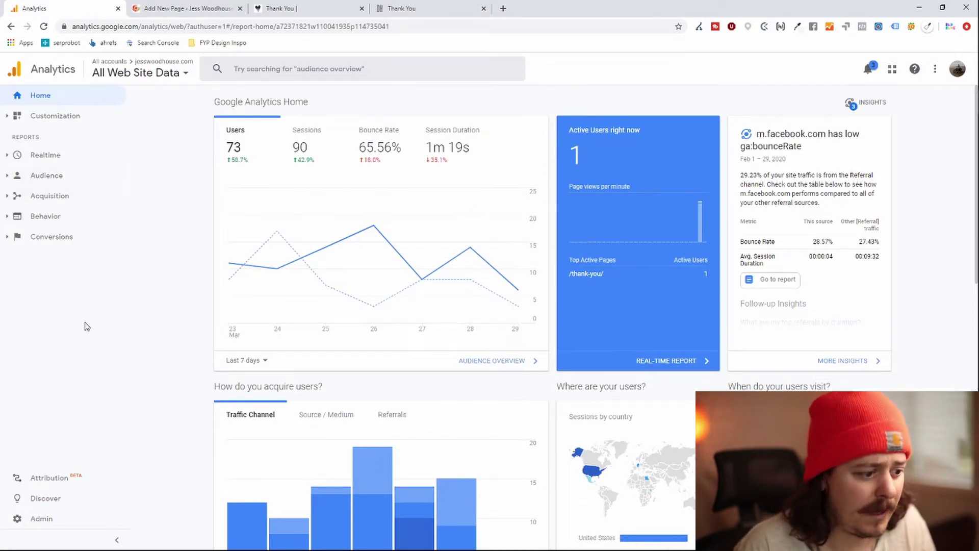
{"action": "left_click", "coordinate": [59, 523]}
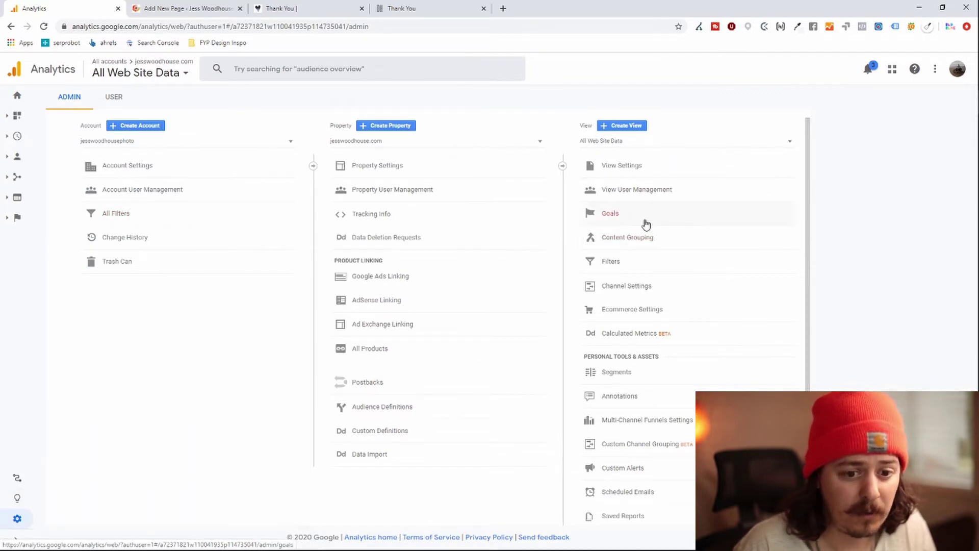
{"action": "left_click", "coordinate": [645, 223]}
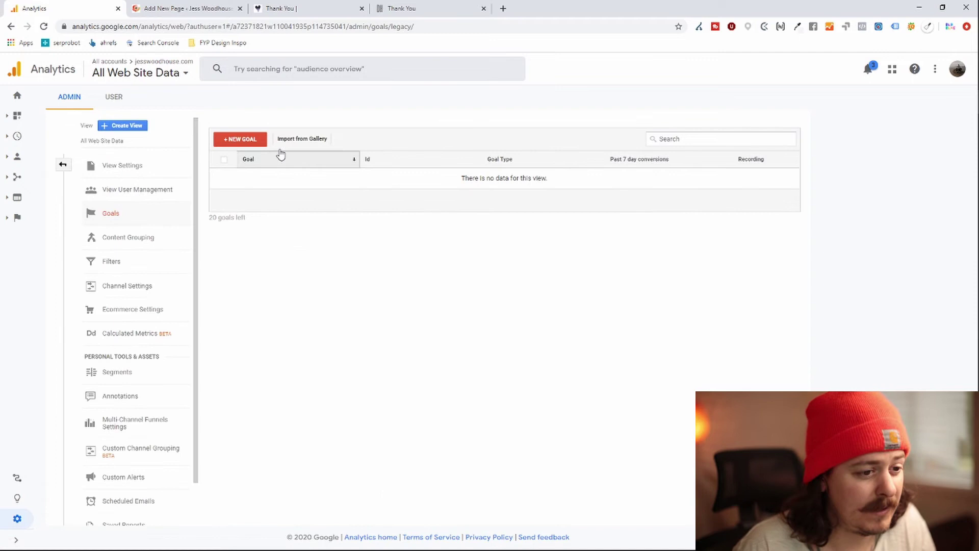
{"action": "left_click", "coordinate": [242, 143]}
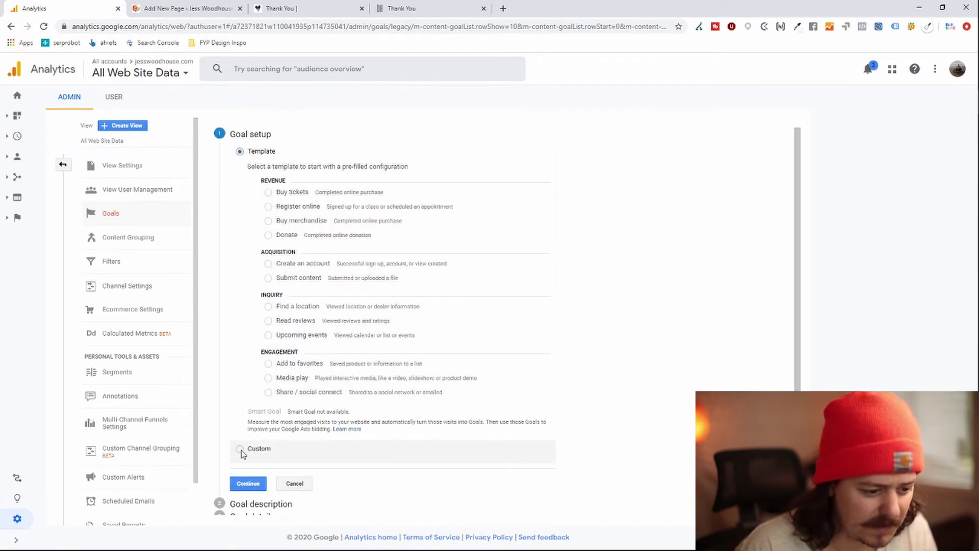
{"action": "left_click", "coordinate": [240, 450]}
{"action": "left_click", "coordinate": [251, 482]}
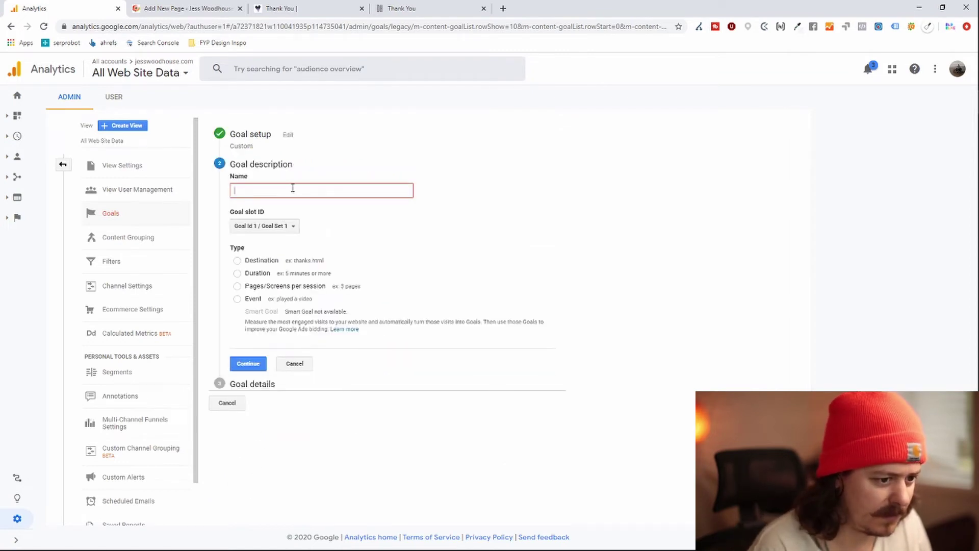
{"action": "type", "text": "ct Form"}
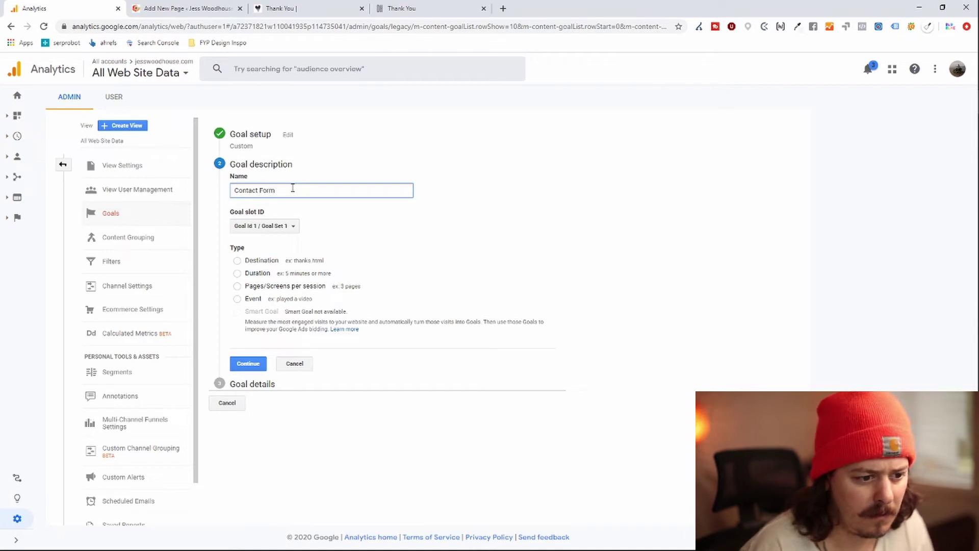
Set the goal type to Destination, keep 'Equals to', and enter /thank-you as the destination.
{"action": "left_click", "coordinate": [263, 263]}
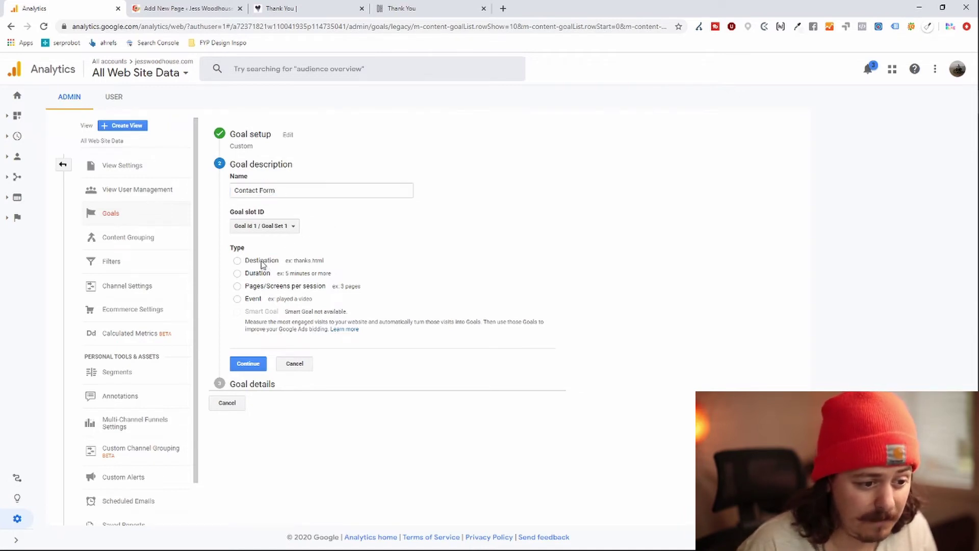
{"action": "left_click", "coordinate": [261, 365]}
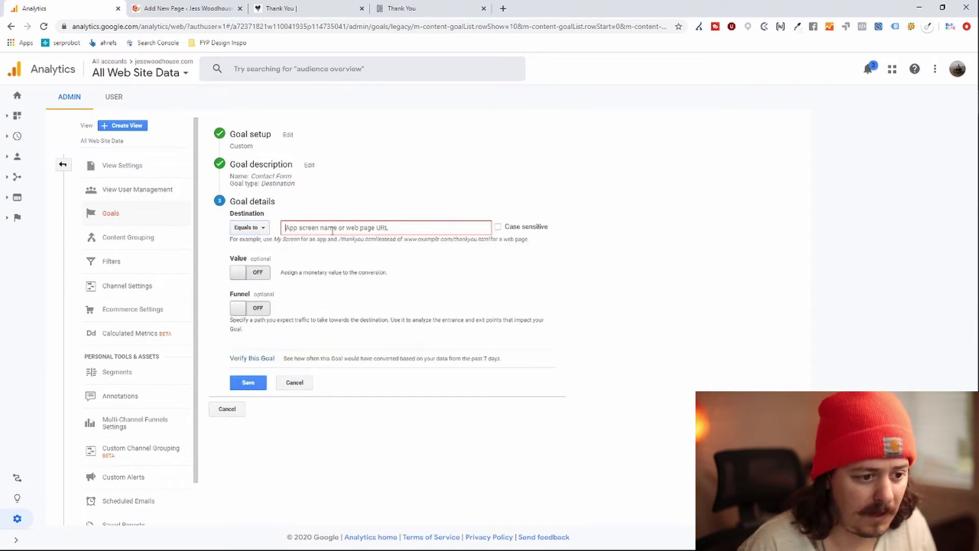
{"action": "left_click", "coordinate": [255, 227]}
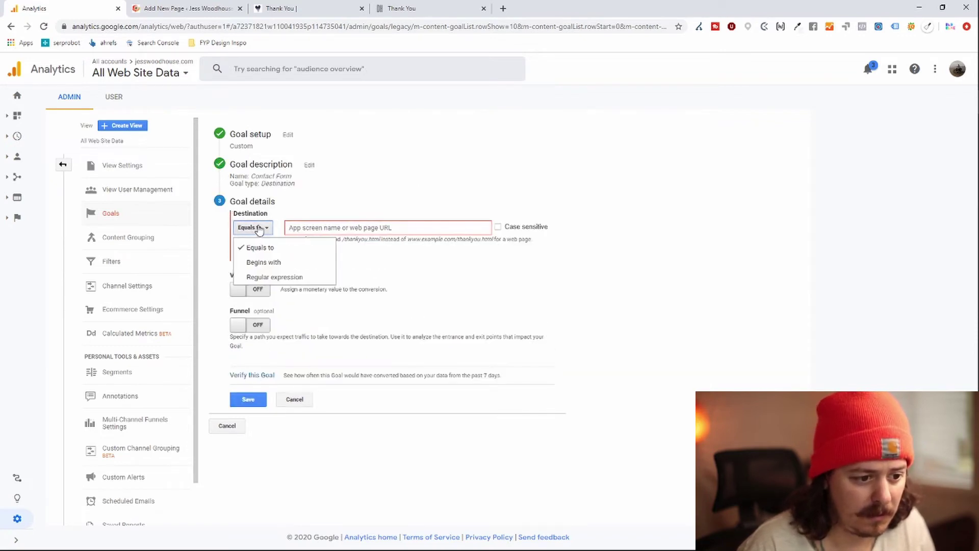
{"action": "left_click", "coordinate": [373, 229]}
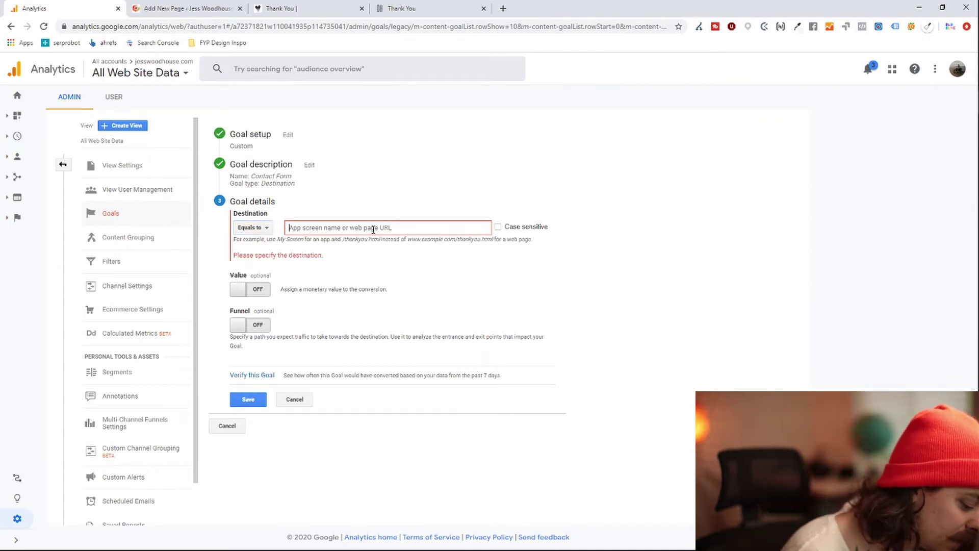
{"action": "type", "text": "/thank"}
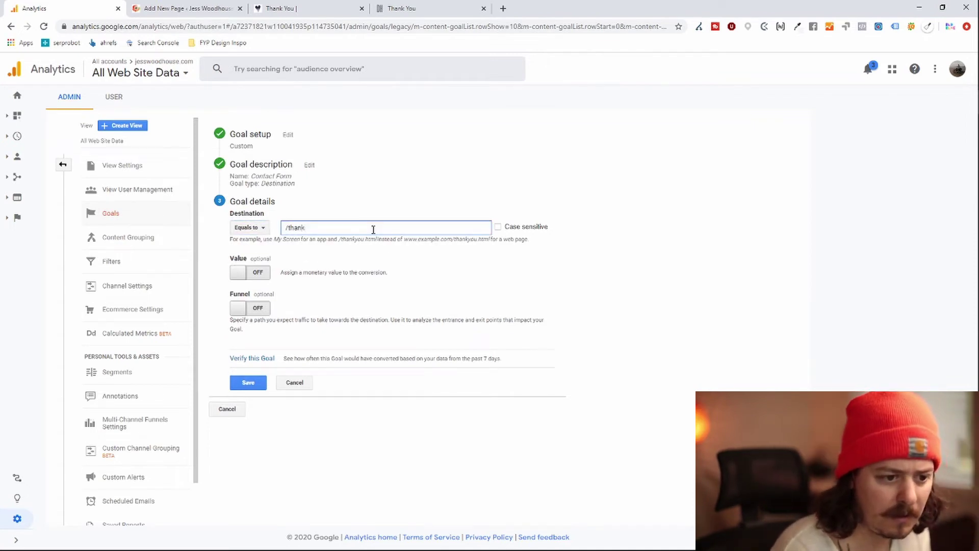
{"action": "type", "text": "-you/"}
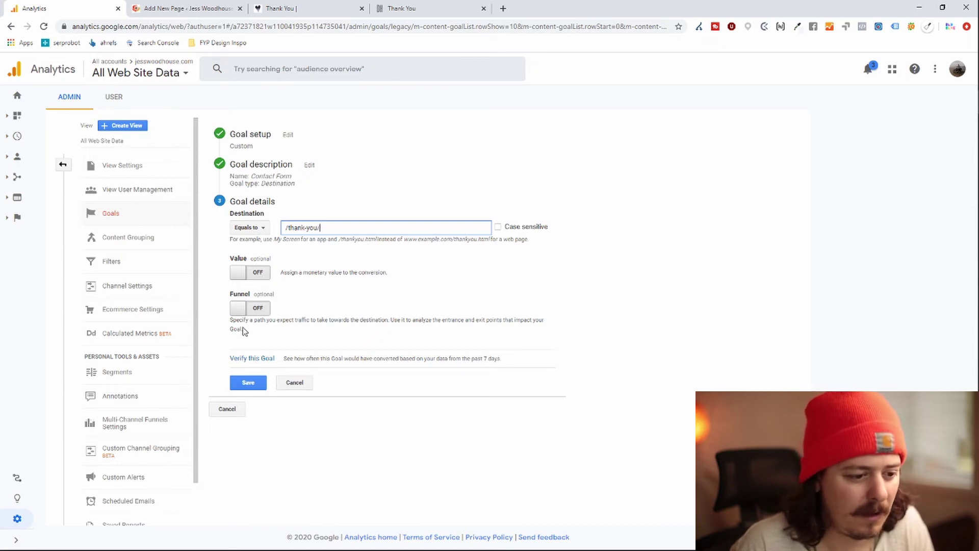
Leave the funnel off and verify the goal, which estimates a 0% conversion rate.
{"action": "left_click", "coordinate": [258, 308]}
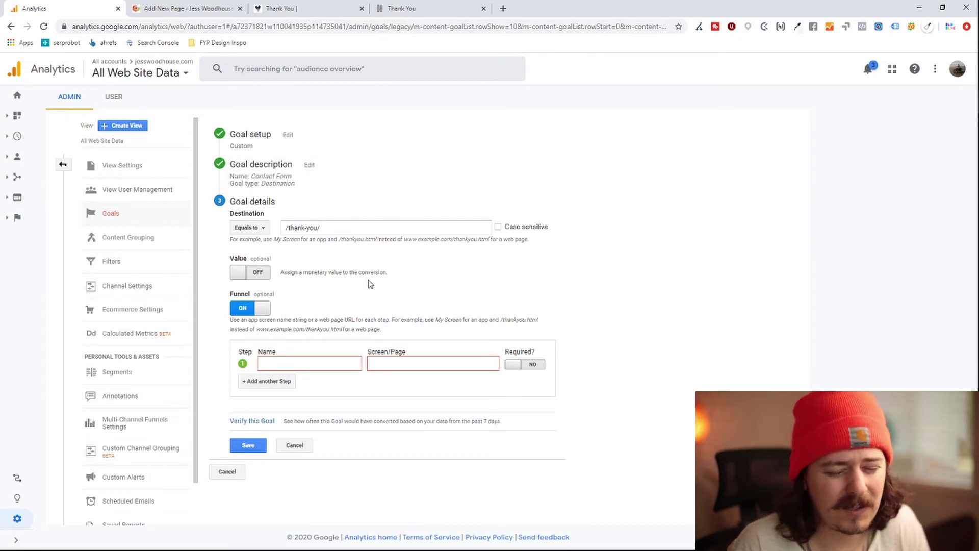
{"action": "left_click", "coordinate": [243, 309]}
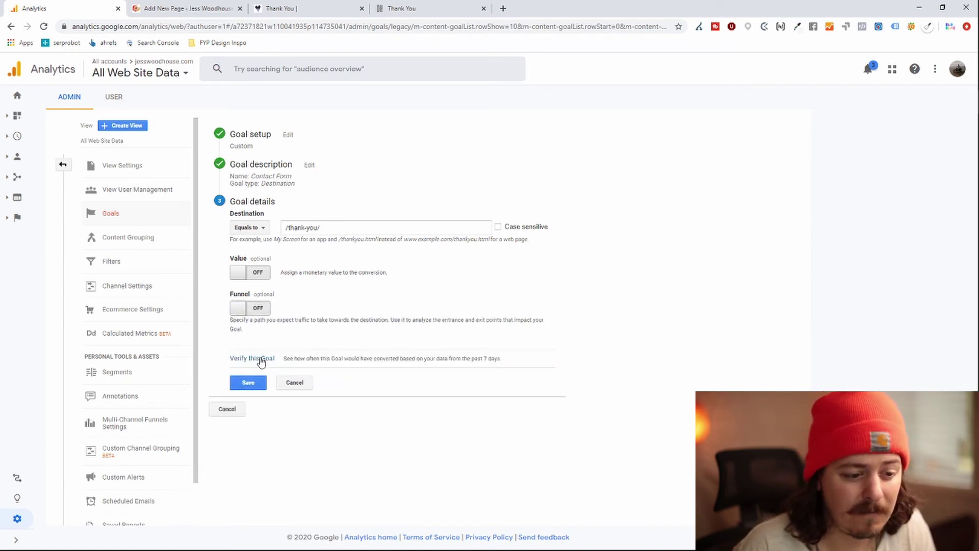
{"action": "left_click", "coordinate": [261, 360]}
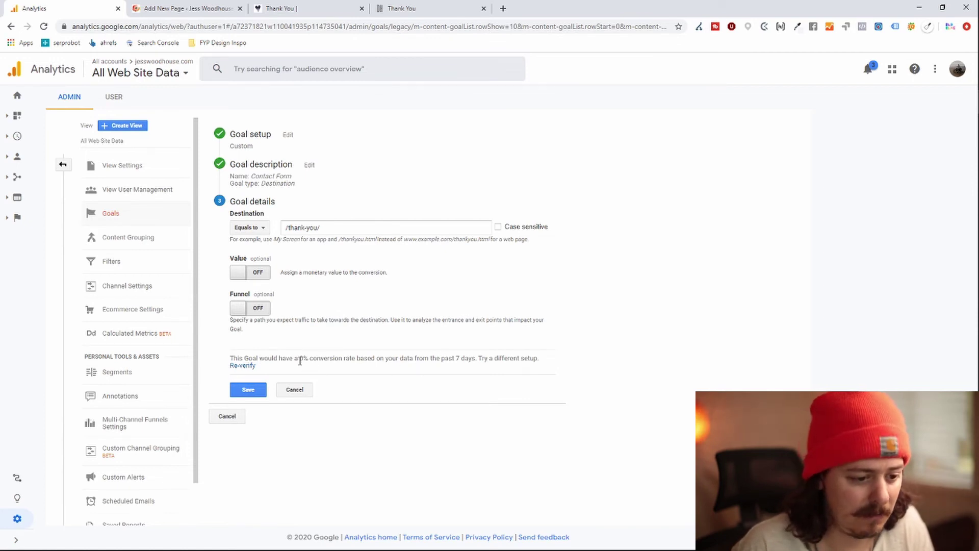
Save the Contact Form destination goal.
{"action": "left_click", "coordinate": [248, 390]}
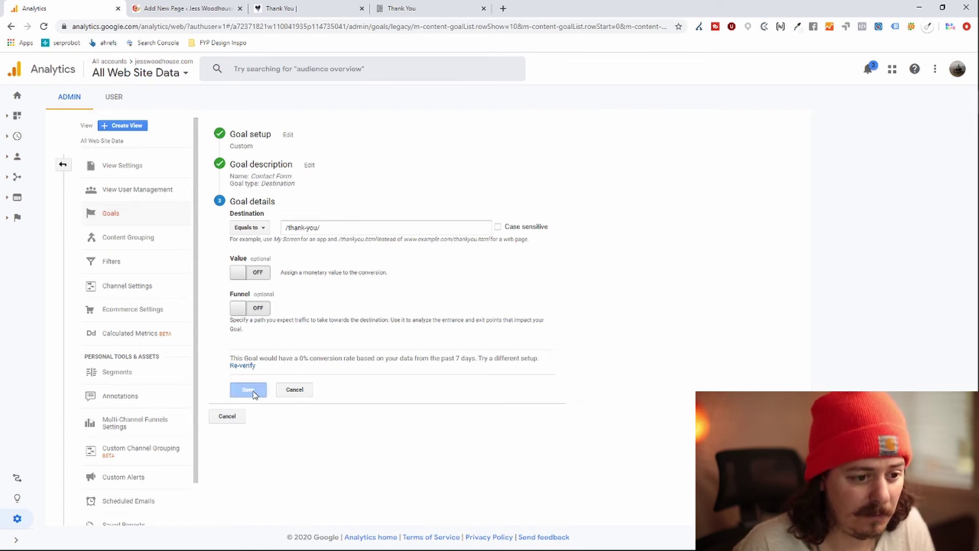